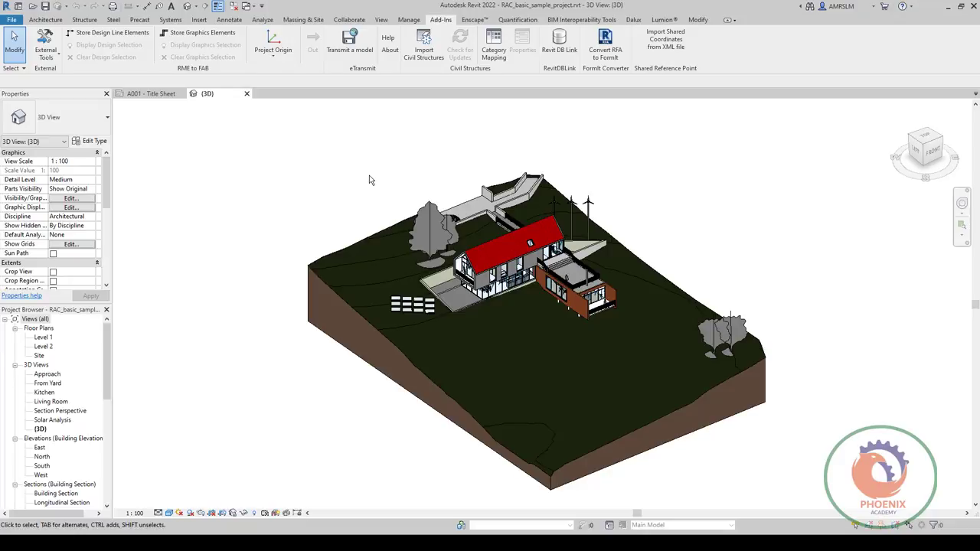
Launch the Navisworks 2022 exporter from Revit's External Tools menu for the house project.
left_click(45, 48)
left_click(65, 69)
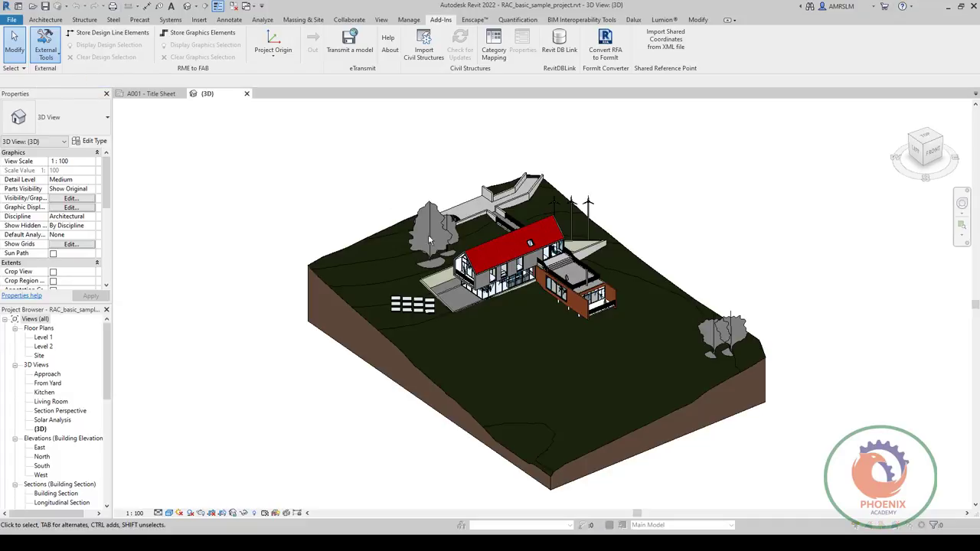
left_click(469, 369)
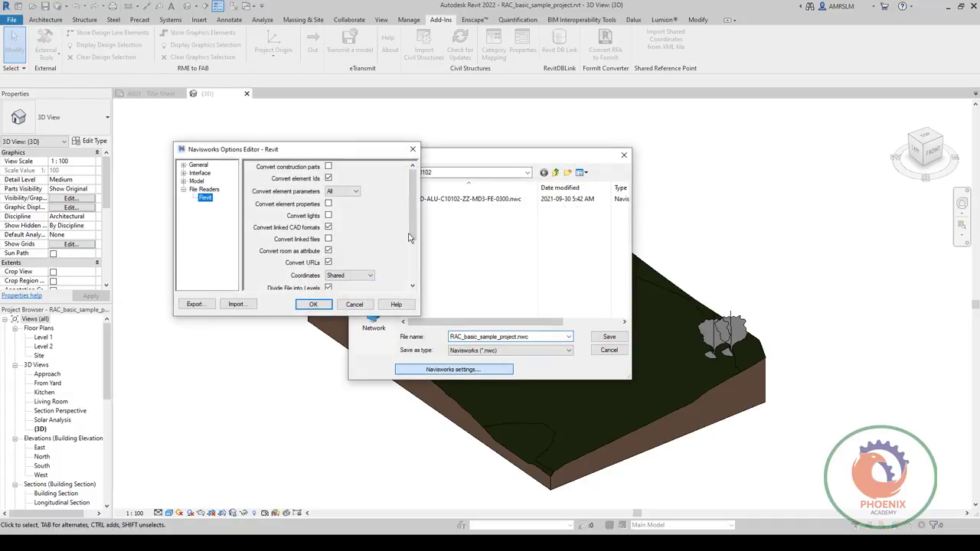
left_click_drag(411, 239, 414, 266)
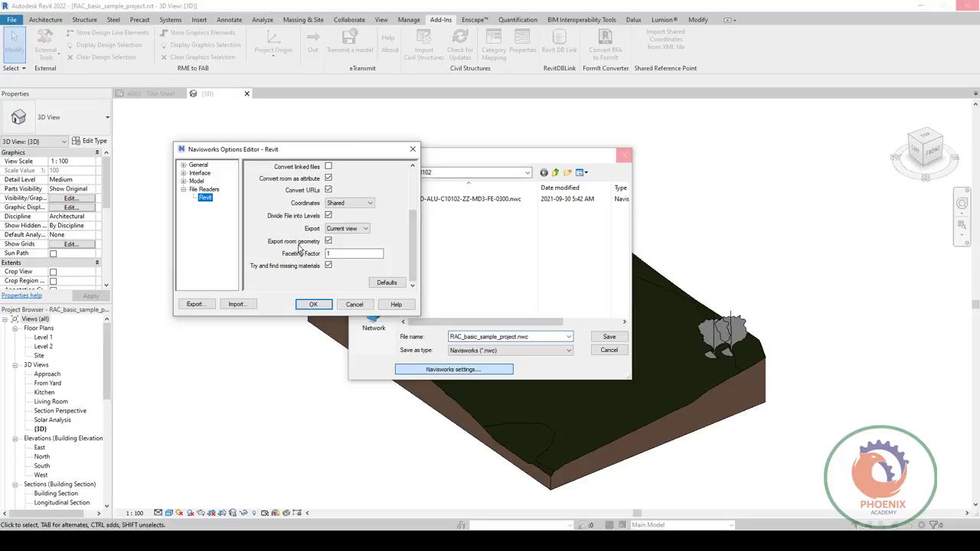
left_click(325, 243)
scroll(397, 250, "up", 3)
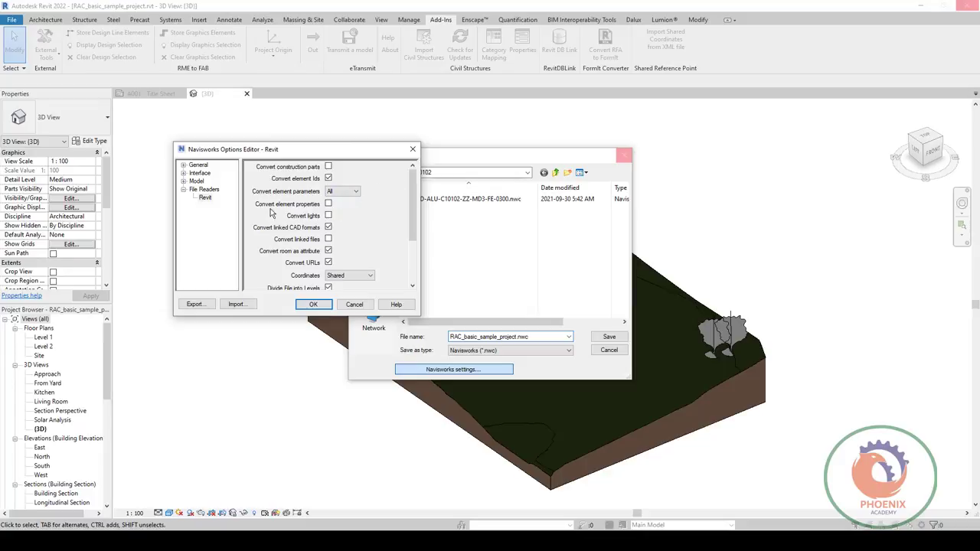
left_click(328, 204)
scroll(371, 287, "down", 3)
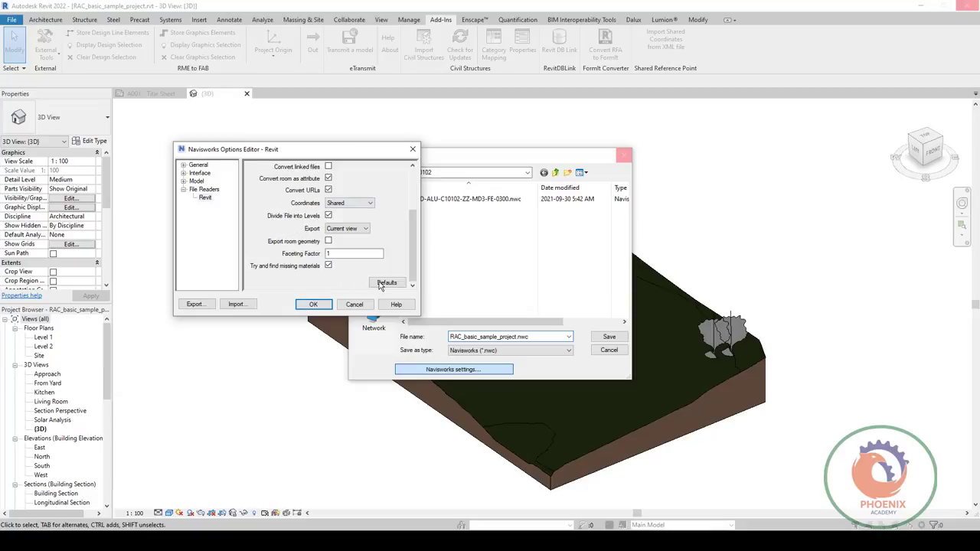
left_click(344, 202)
left_click(340, 218)
left_click(366, 229)
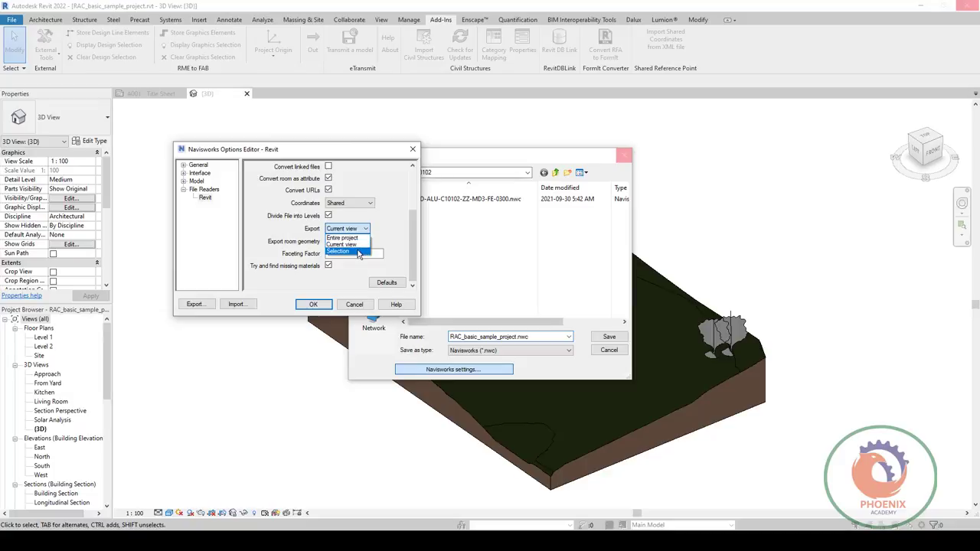
left_click(390, 252)
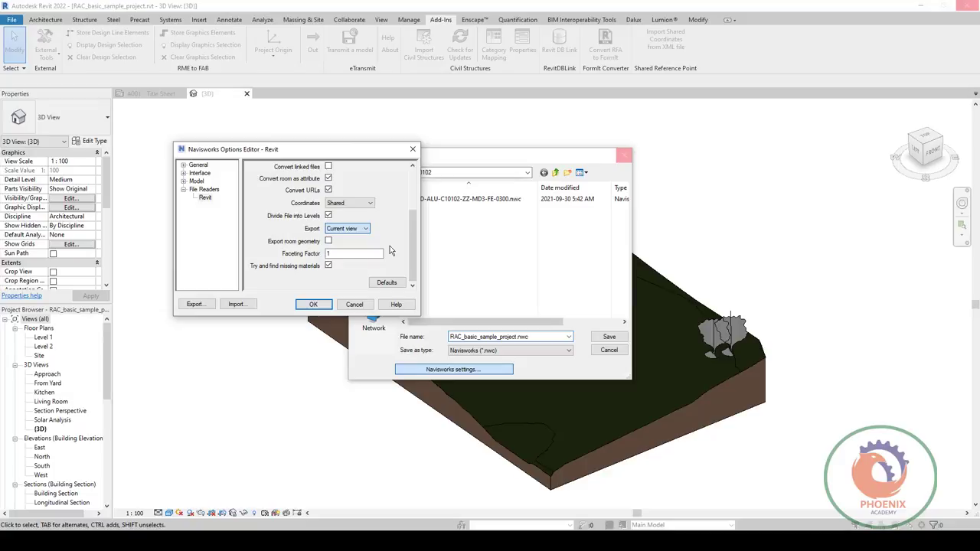
left_click(354, 305)
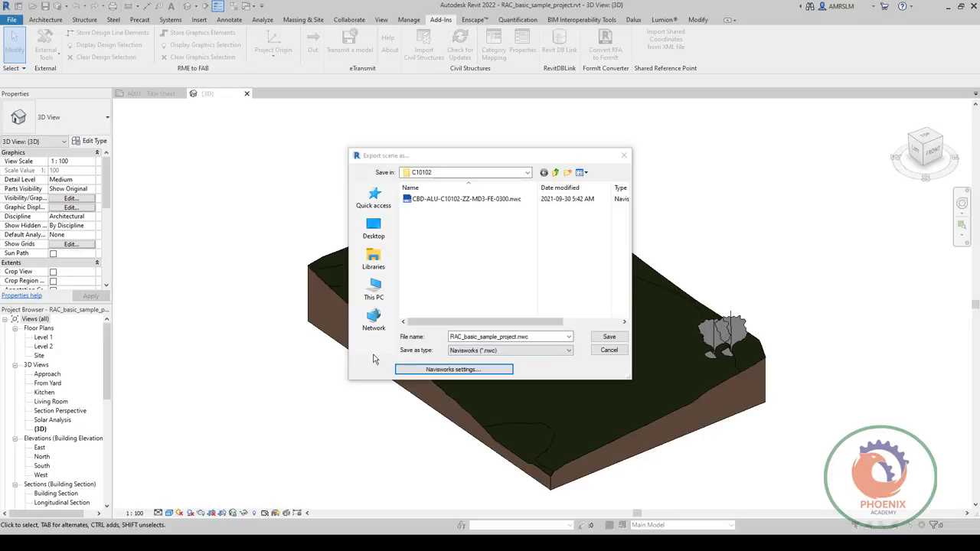
Bring Navisworks up maximized, show the Selection Tree, and open Clash Detective for the Masjid model.
key("alt+Tab")
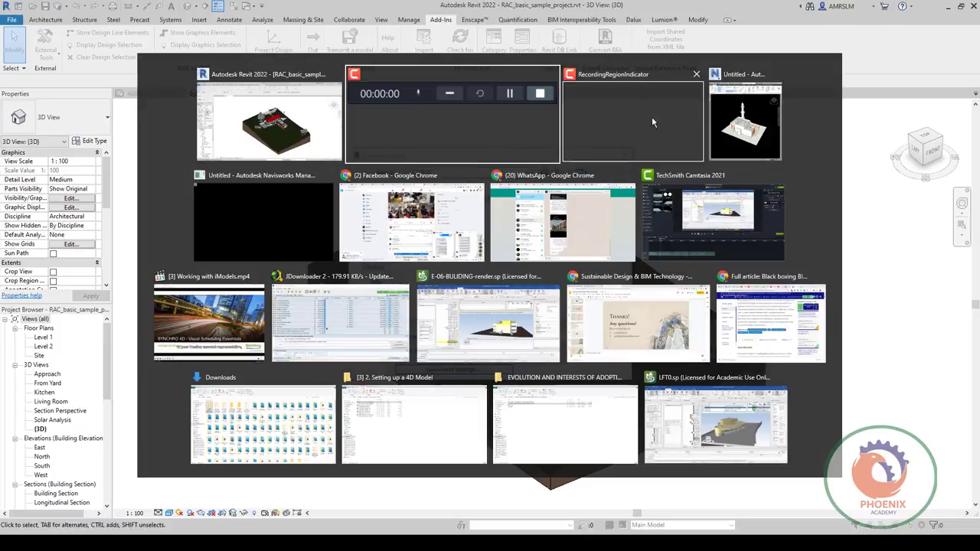
mouse_move(745, 119)
left_click(733, 127)
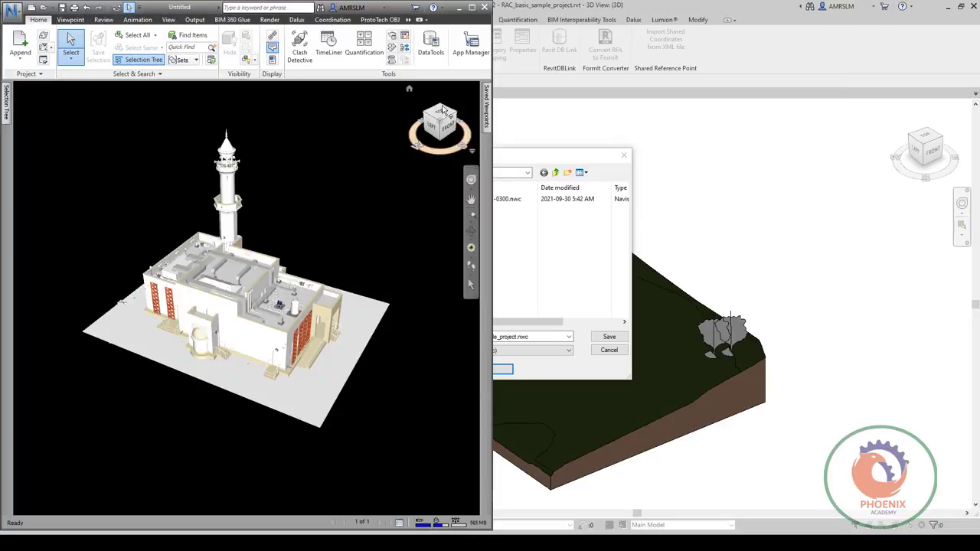
left_click(472, 7)
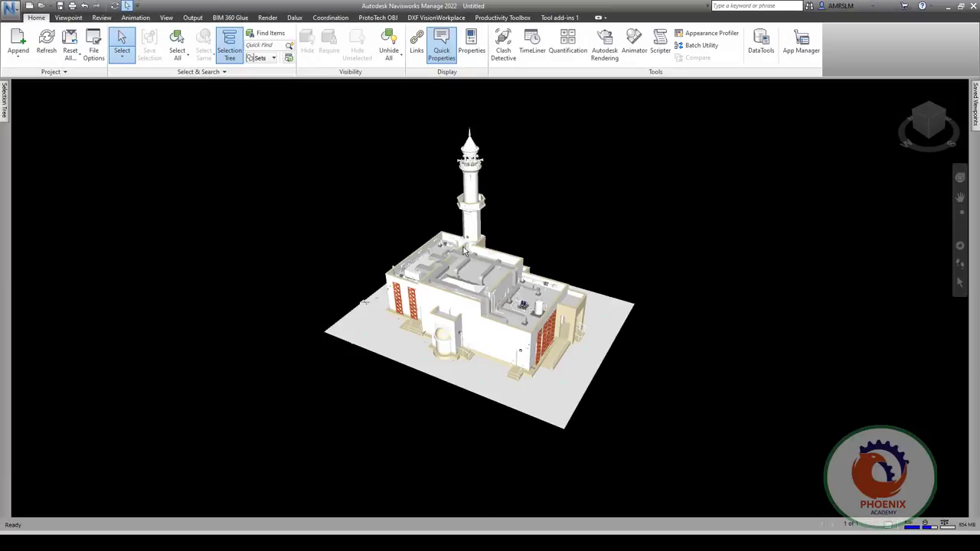
left_click(4, 105)
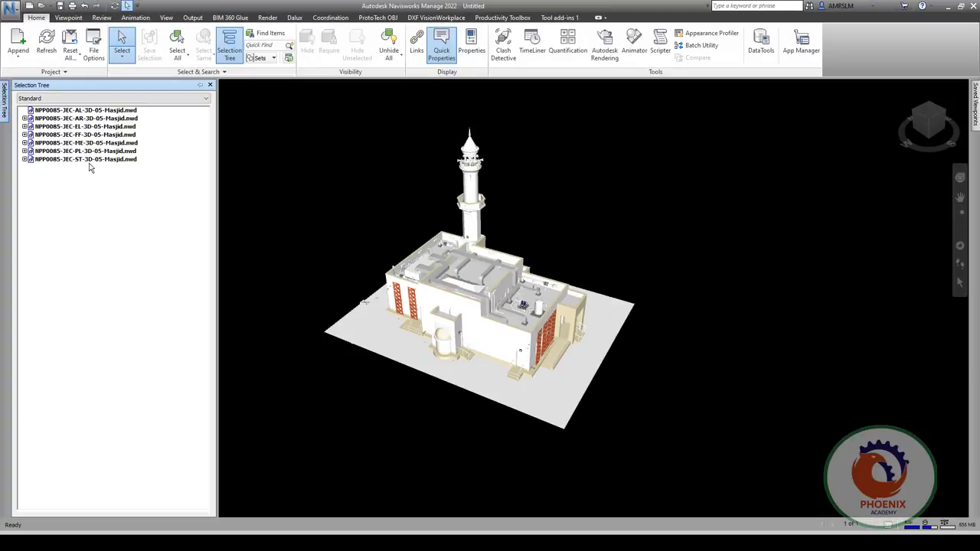
left_click(504, 62)
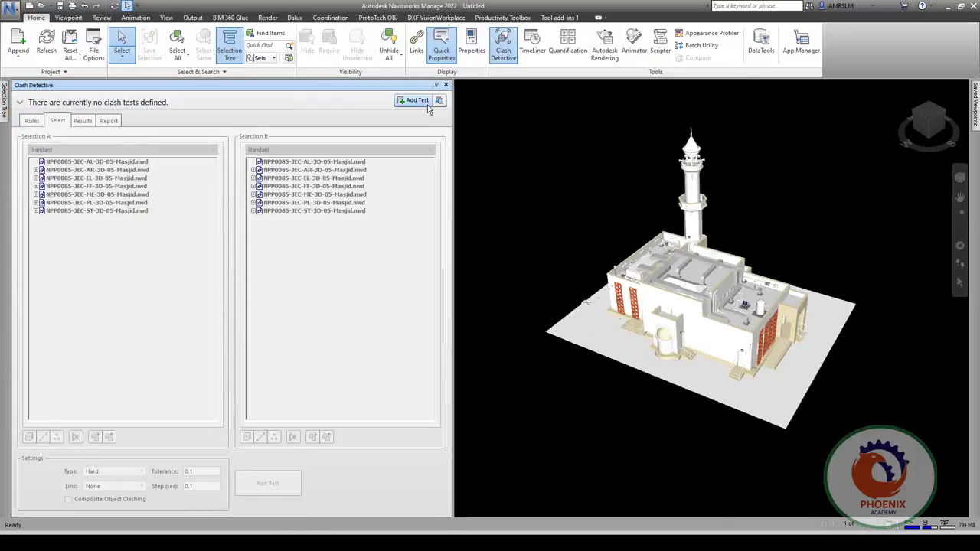
Add a new clash test and name it AR VS STR.
left_click(439, 100)
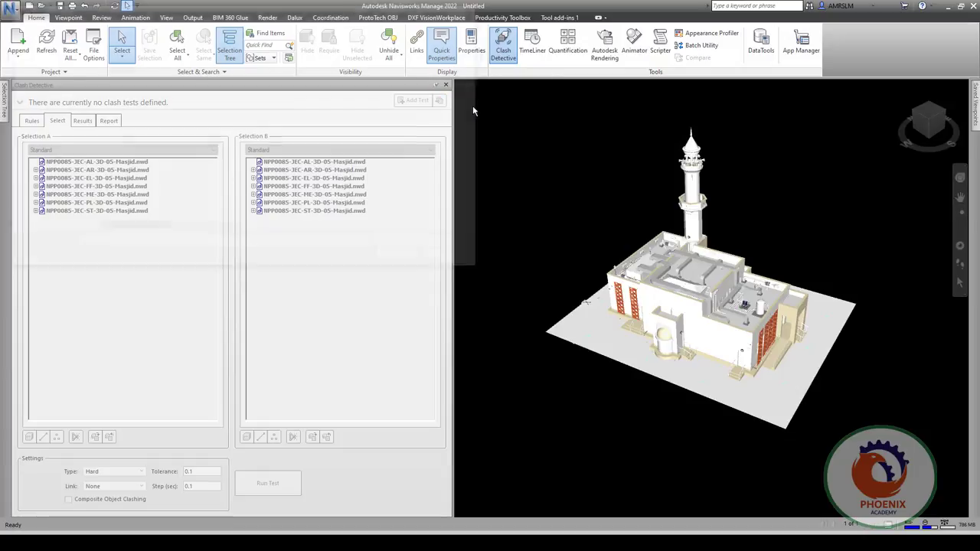
left_click(478, 11)
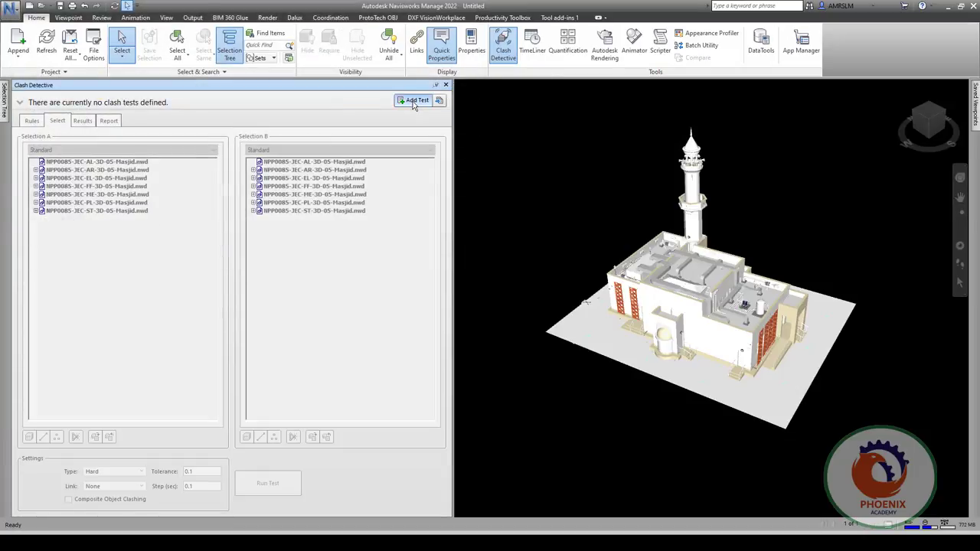
left_click(416, 100)
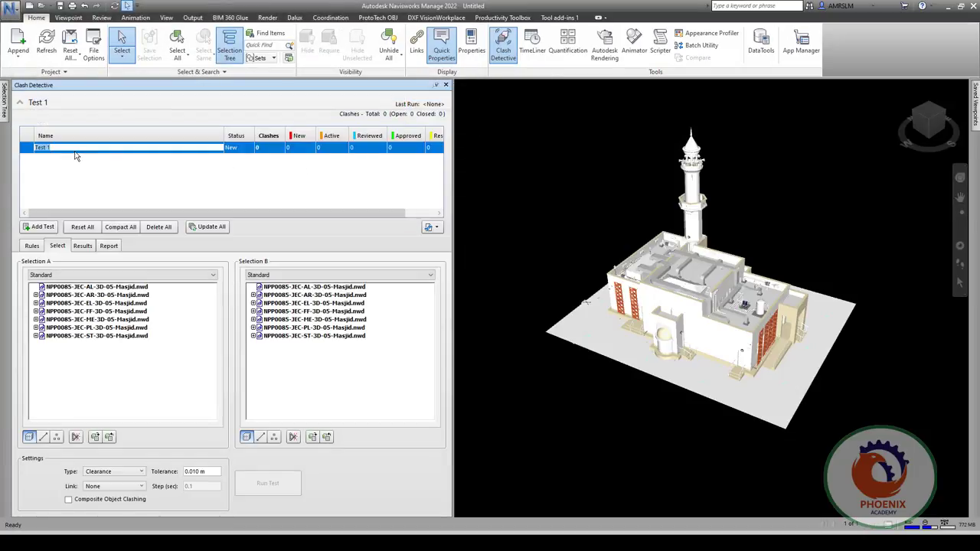
type("AR VS STR")
key("Return")
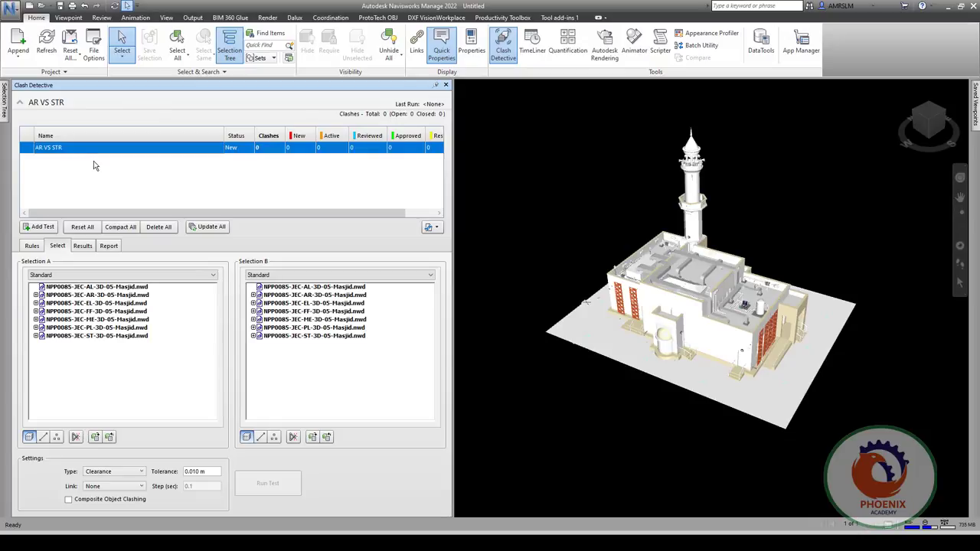
Pick the AR model for Selection A and ST for Selection B, listing A by Properties.
left_click(115, 296)
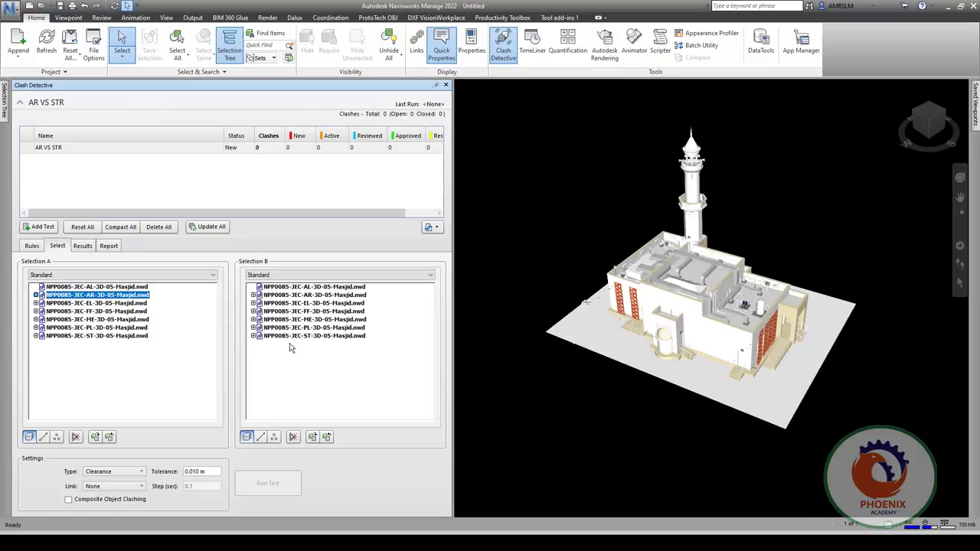
left_click(322, 337)
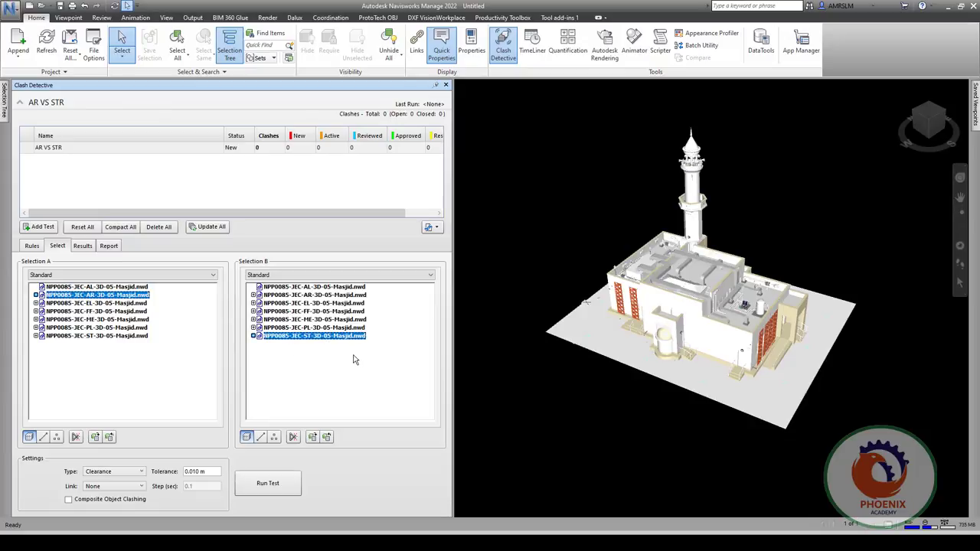
left_click(79, 275)
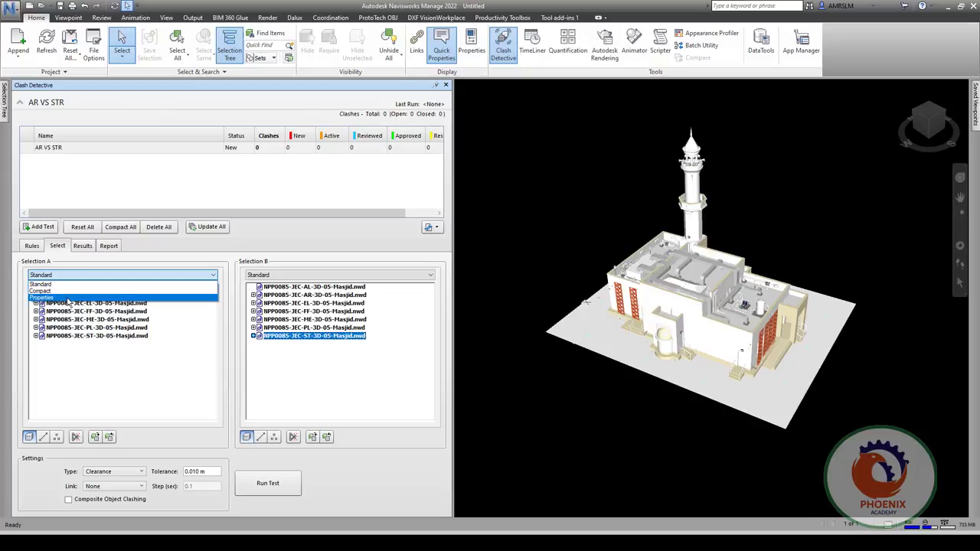
left_click(68, 291)
left_click(68, 277)
left_click(61, 298)
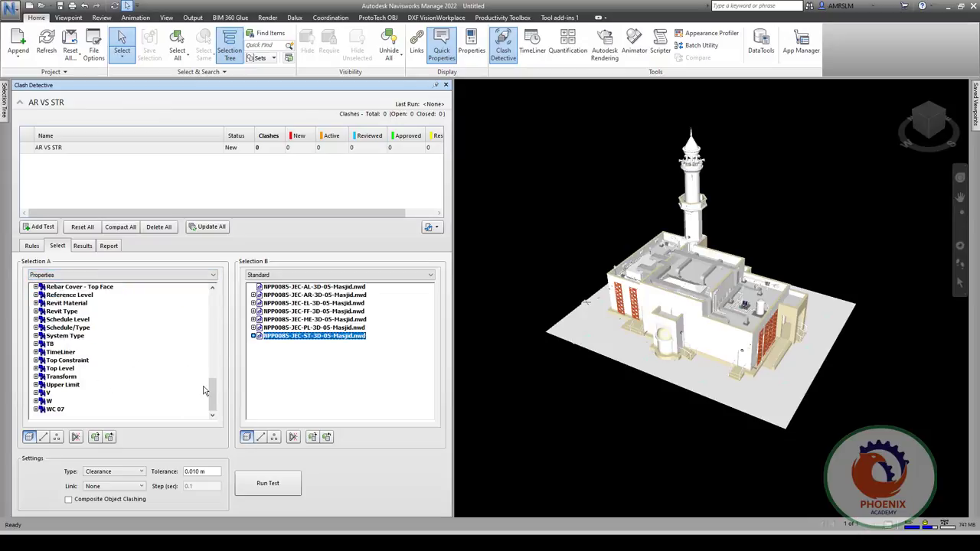
left_click_drag(213, 392, 215, 290)
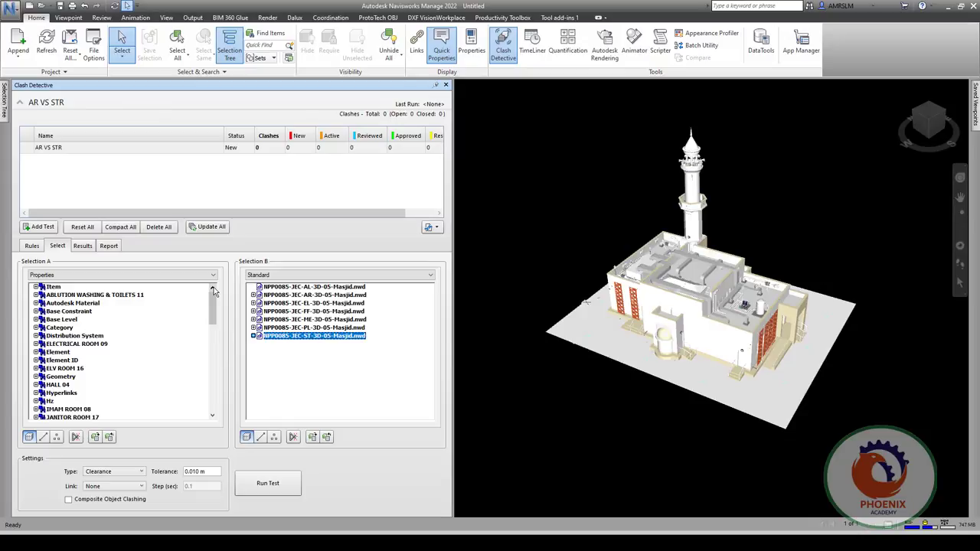
left_click(270, 59)
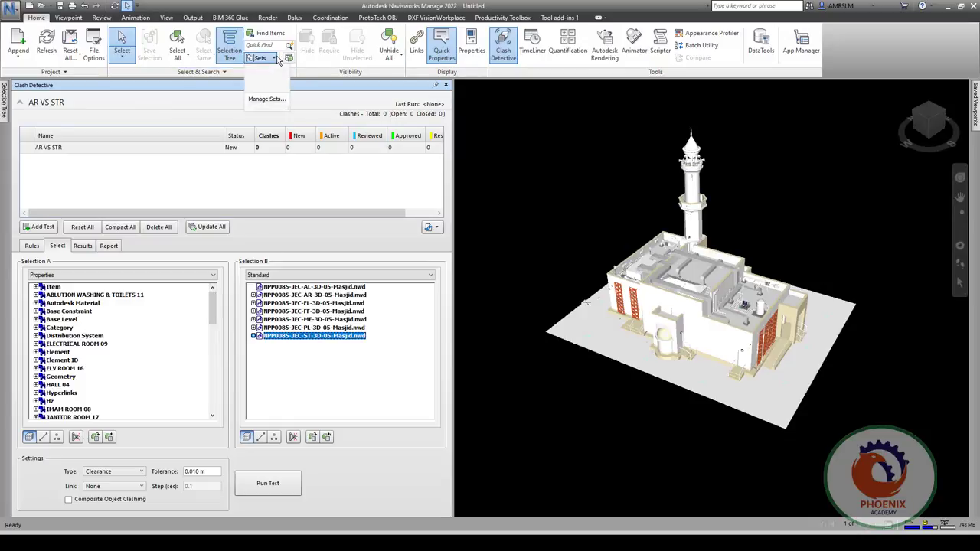
left_click(267, 99)
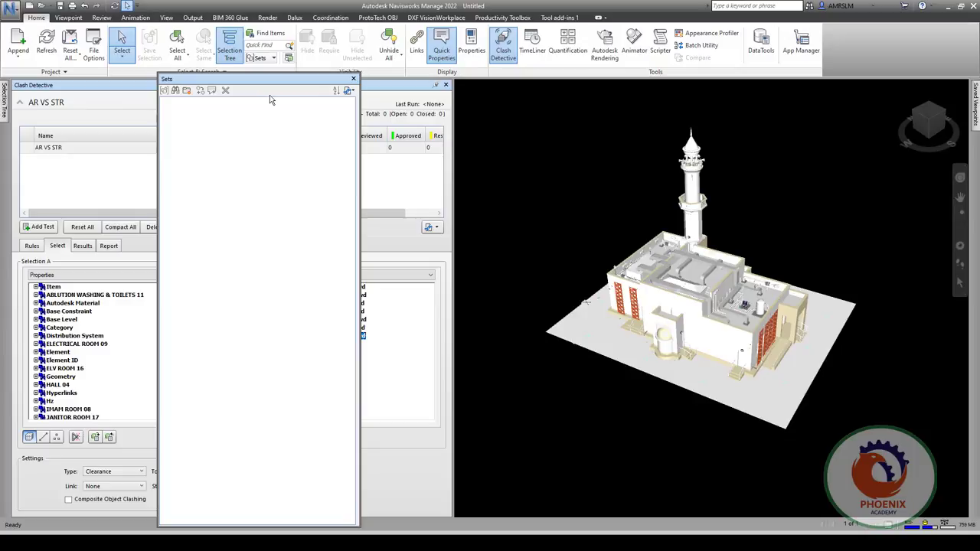
left_click(353, 79)
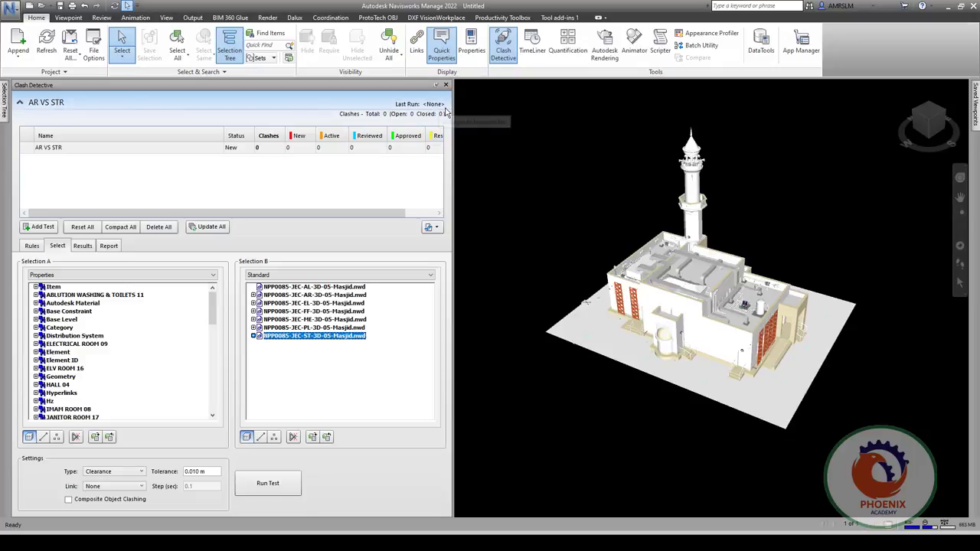
left_click(437, 228)
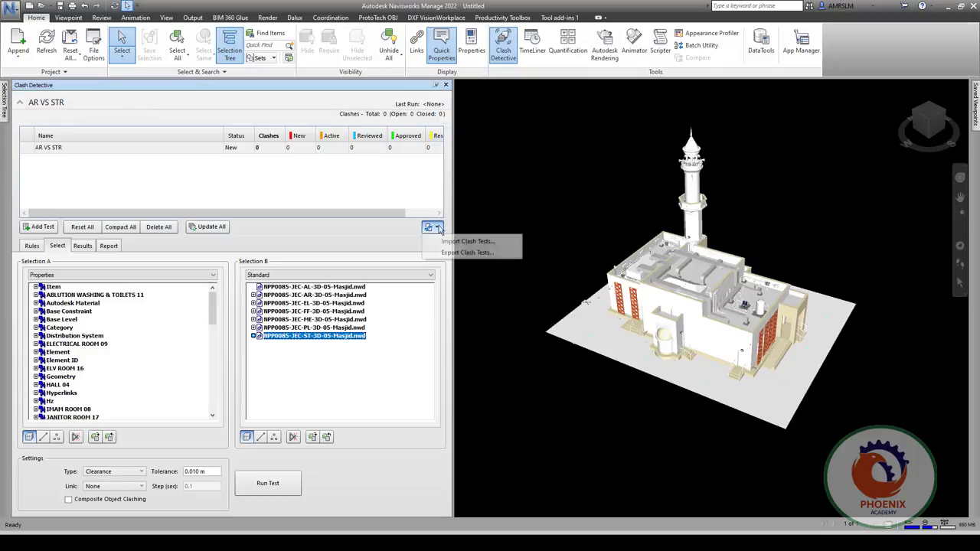
Import clash tests from D:\bim\navisworks\Clash Tests 1.xml.
left_click(486, 242)
left_click(487, 246)
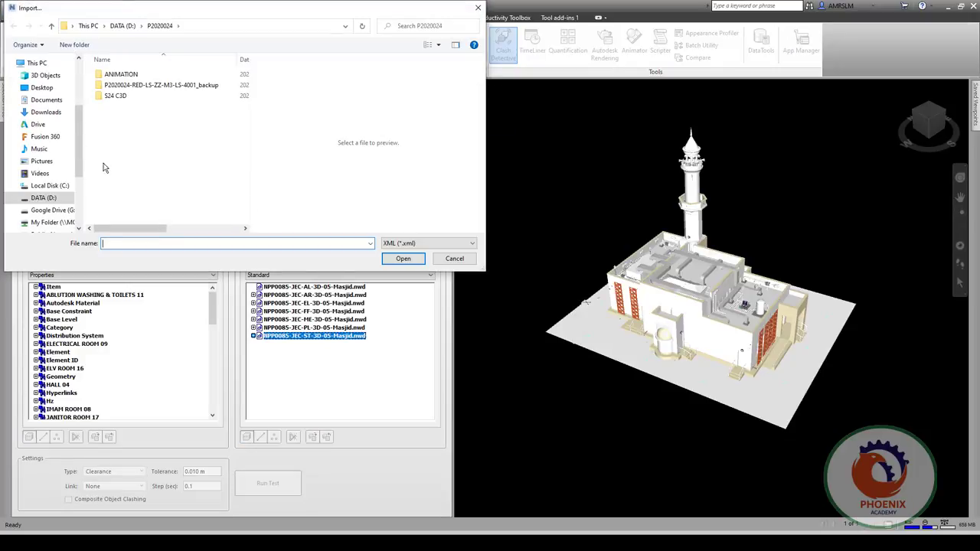
left_click(118, 27)
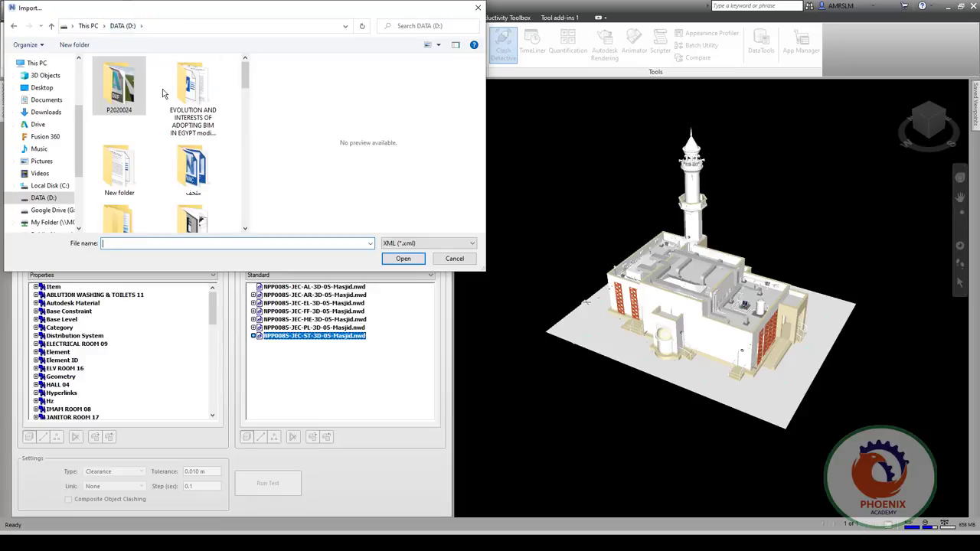
scroll(131, 90, "down", 3)
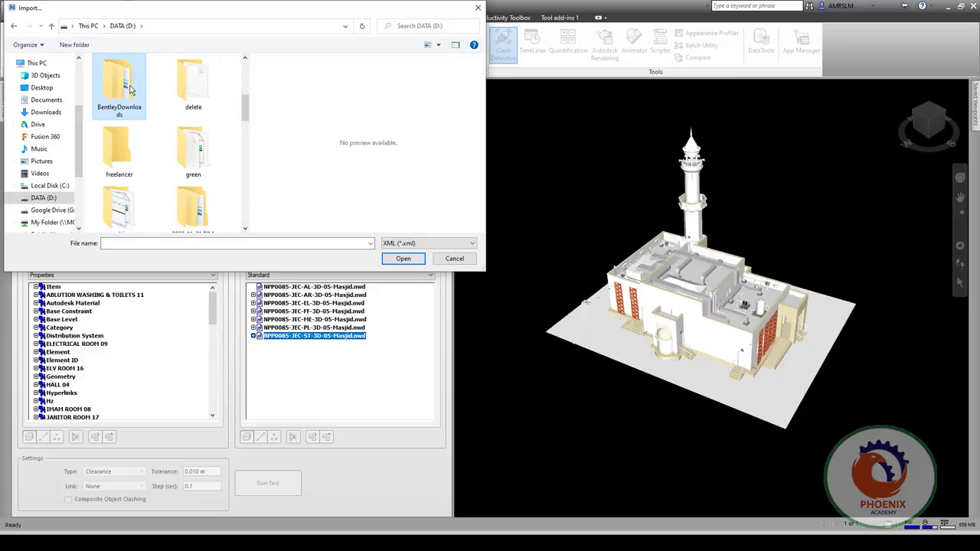
scroll(181, 100, "down", 3)
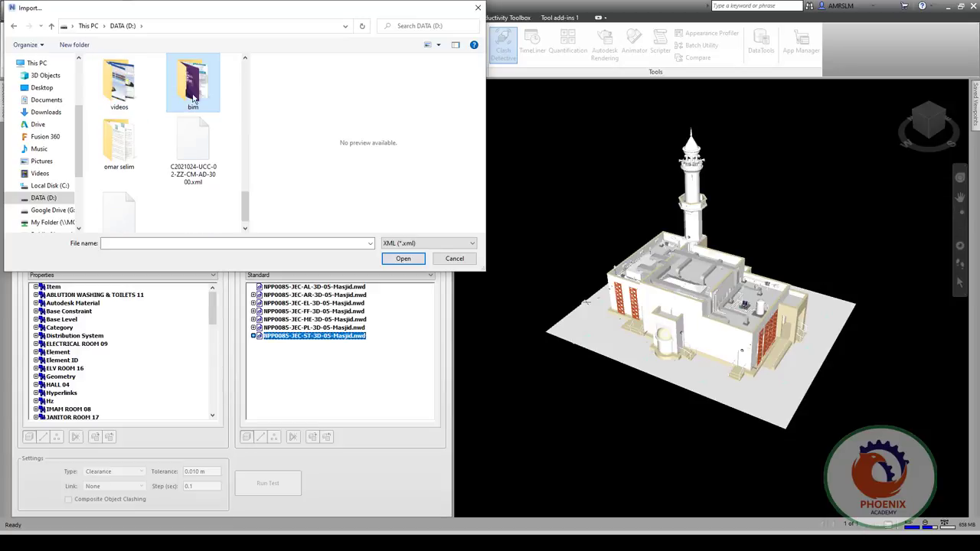
double_click(189, 109)
scroll(193, 98, "down", 3)
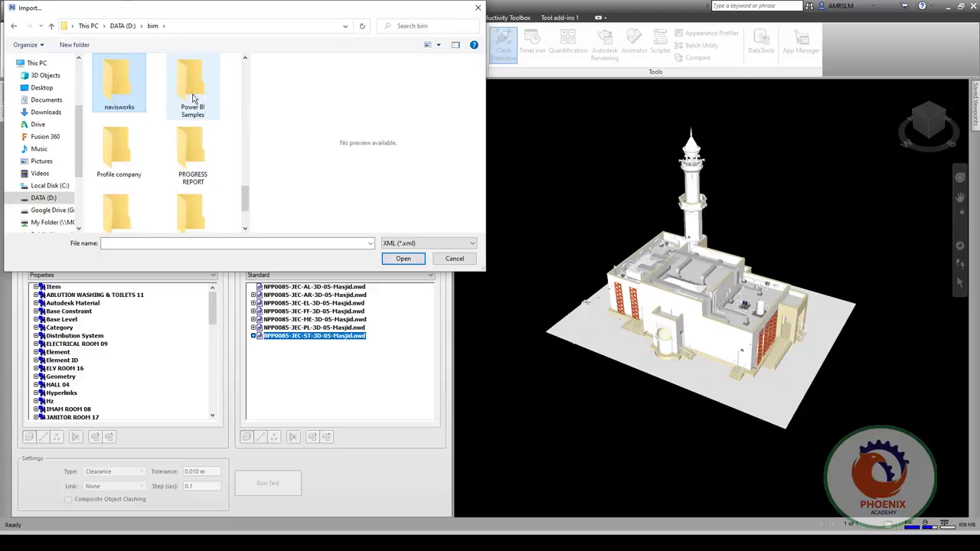
double_click(129, 99)
scroll(222, 149, "down", 2)
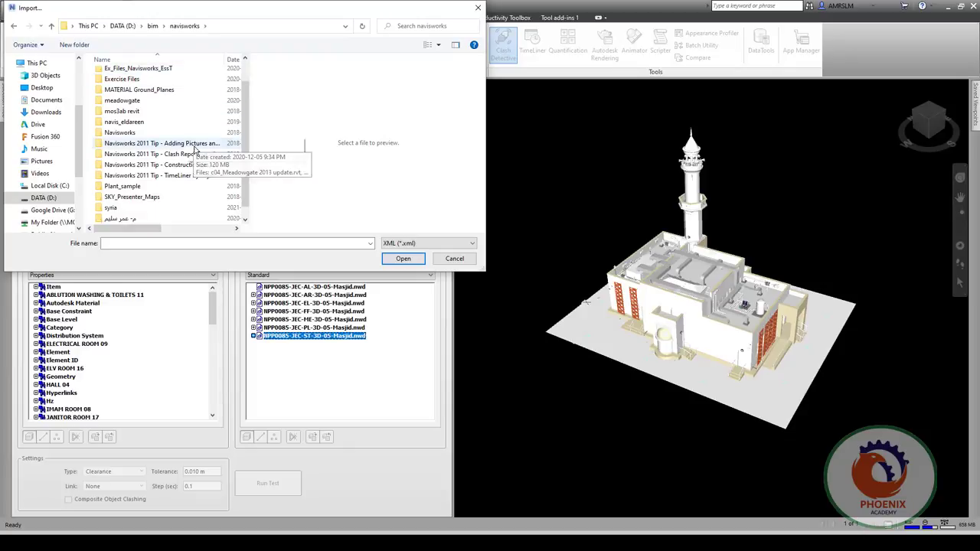
scroll(208, 153, "down", 1)
left_click(127, 218)
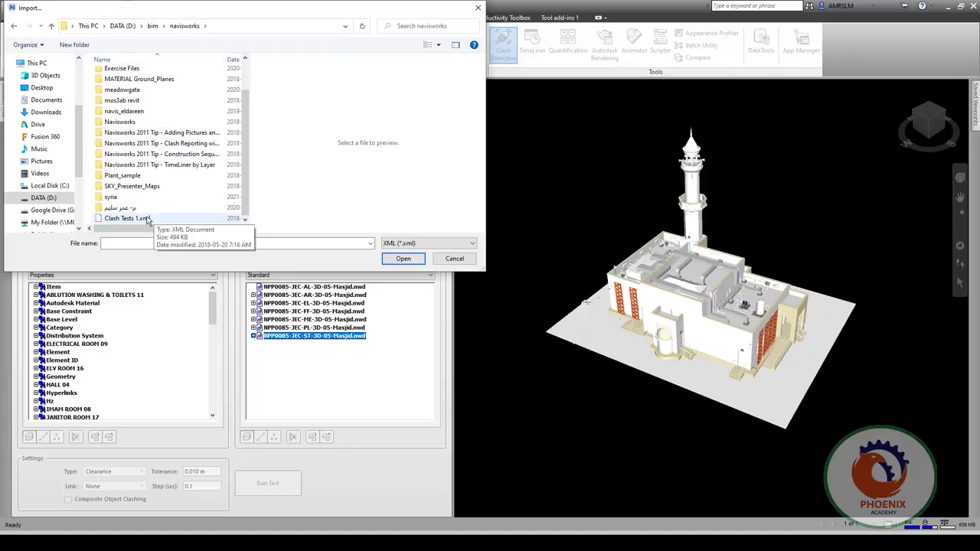
left_click(399, 260)
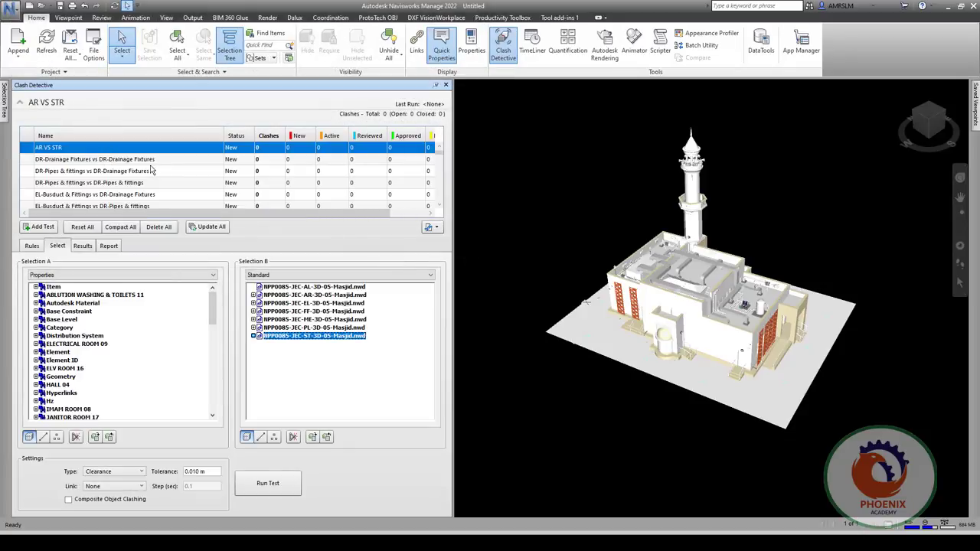
left_click(75, 160)
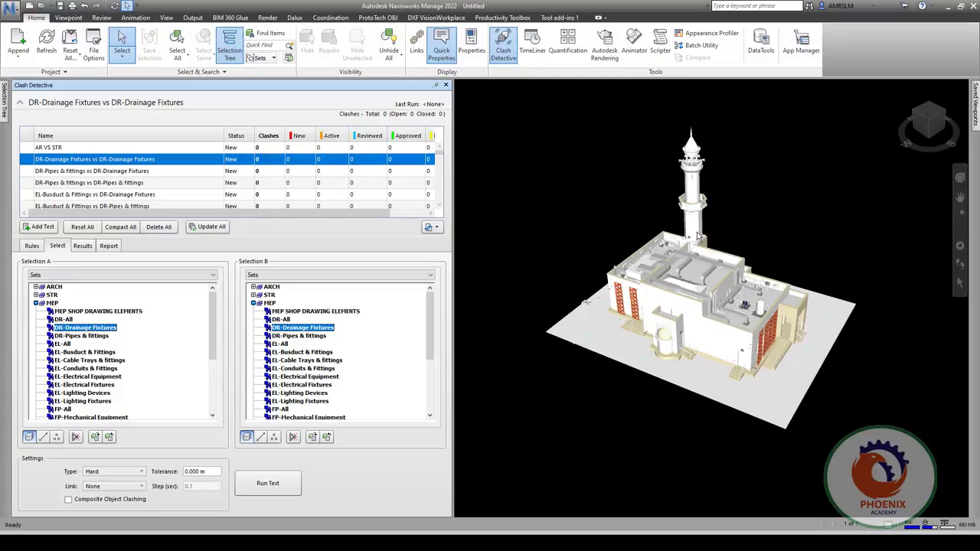
left_click(273, 58)
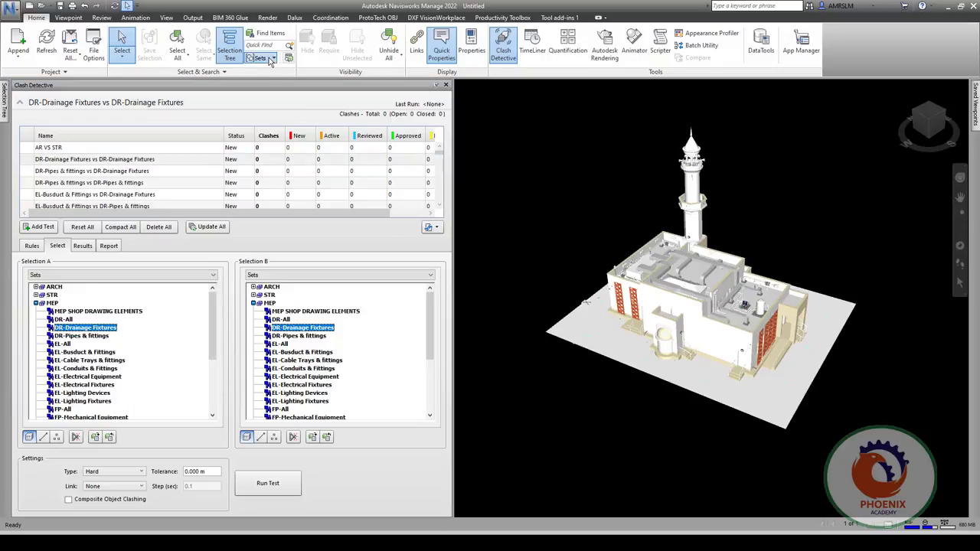
left_click(329, 81)
left_click(441, 232)
left_click(441, 230)
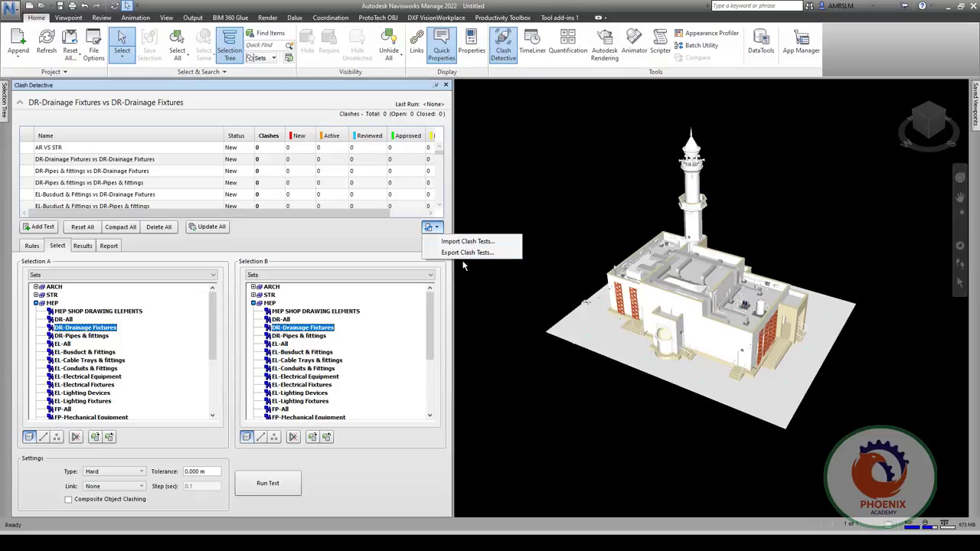
left_click(96, 182)
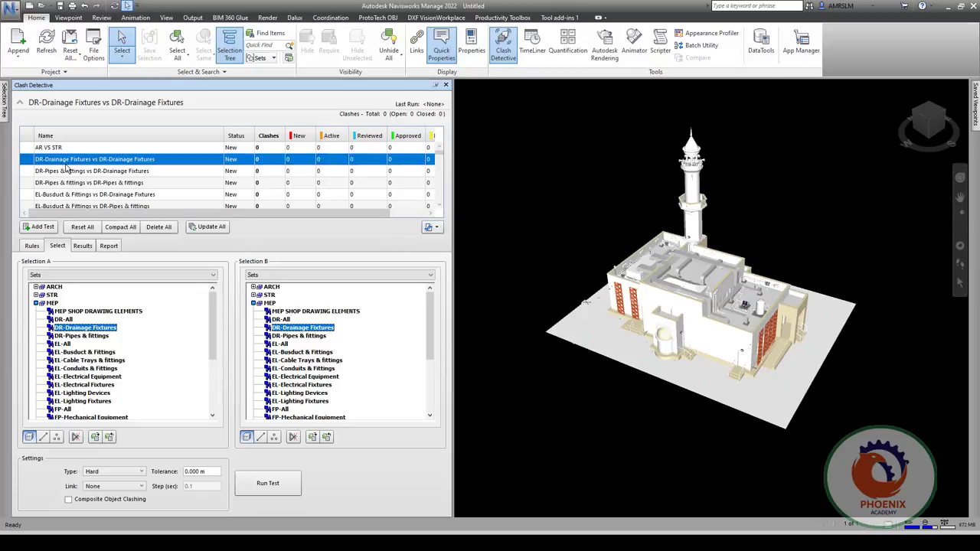
left_click(63, 183)
scroll(102, 188, "down", 3)
scroll(102, 188, "down", 3)
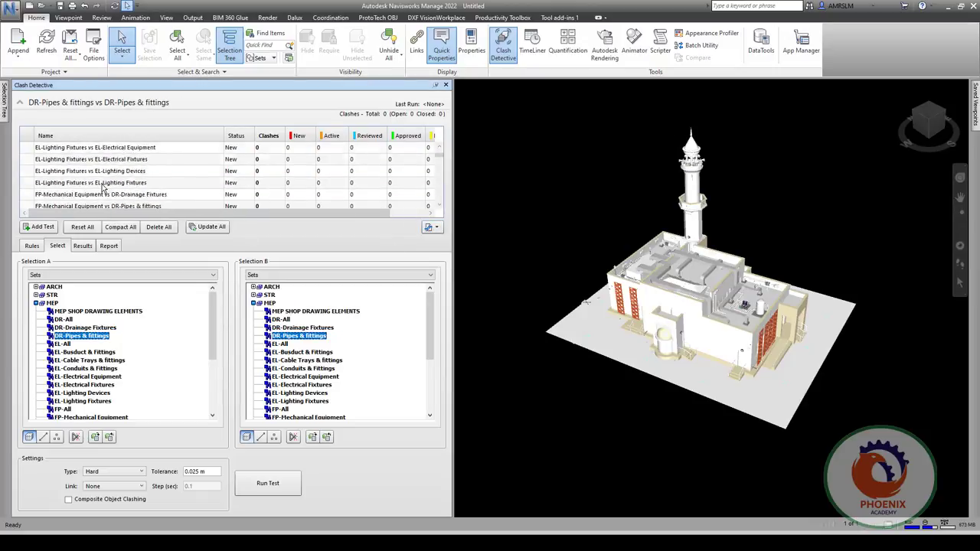
scroll(103, 187, "down", 3)
scroll(102, 188, "down", 2)
left_click(102, 188)
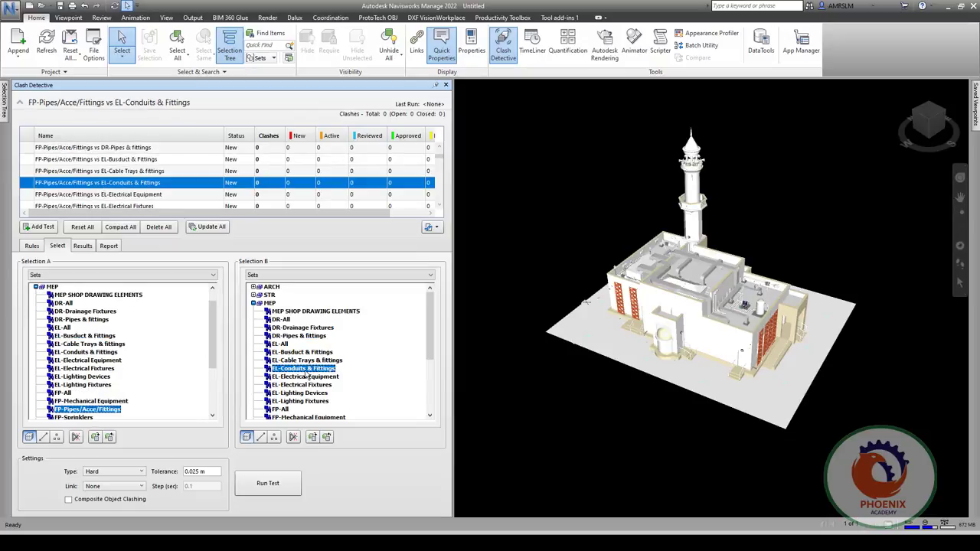
scroll(159, 208, "down", 5)
left_click(98, 183)
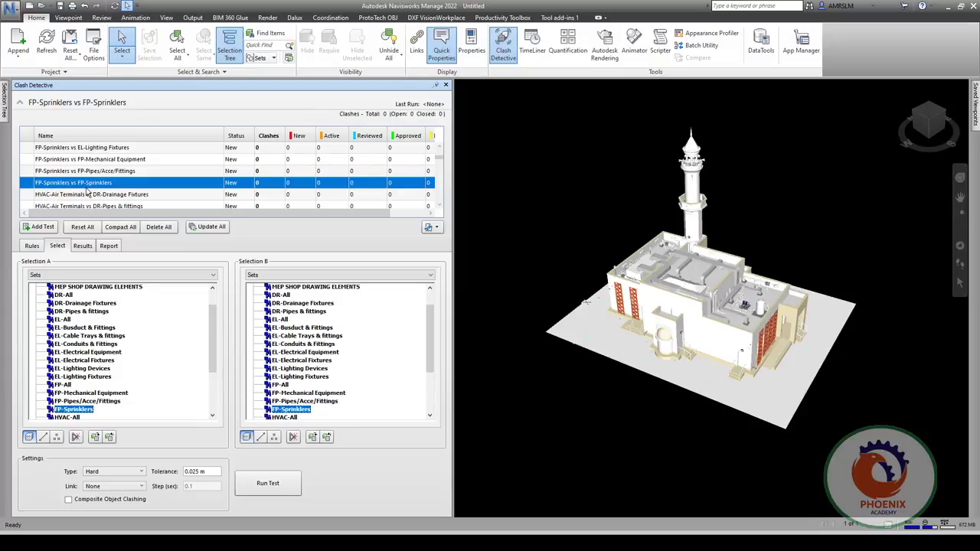
scroll(107, 191, "down", 4)
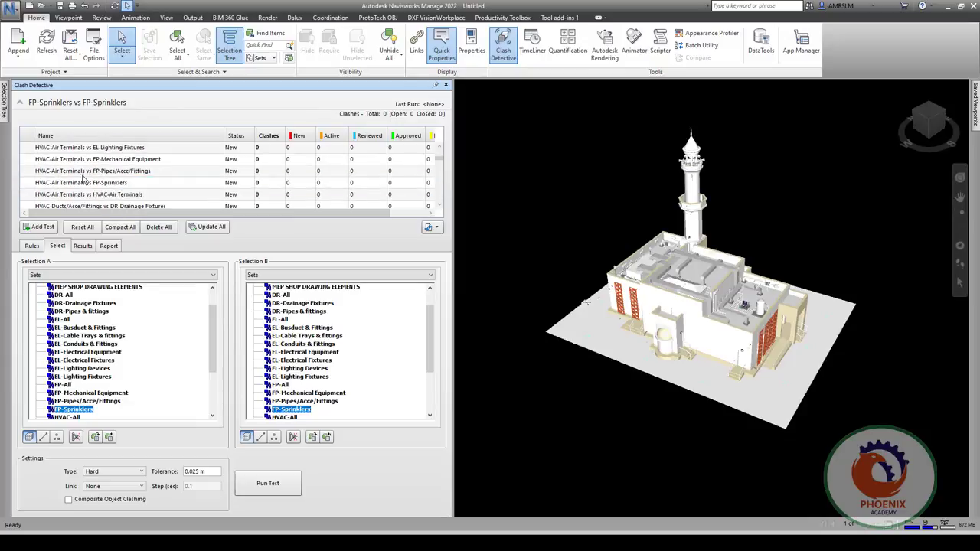
left_click(86, 173)
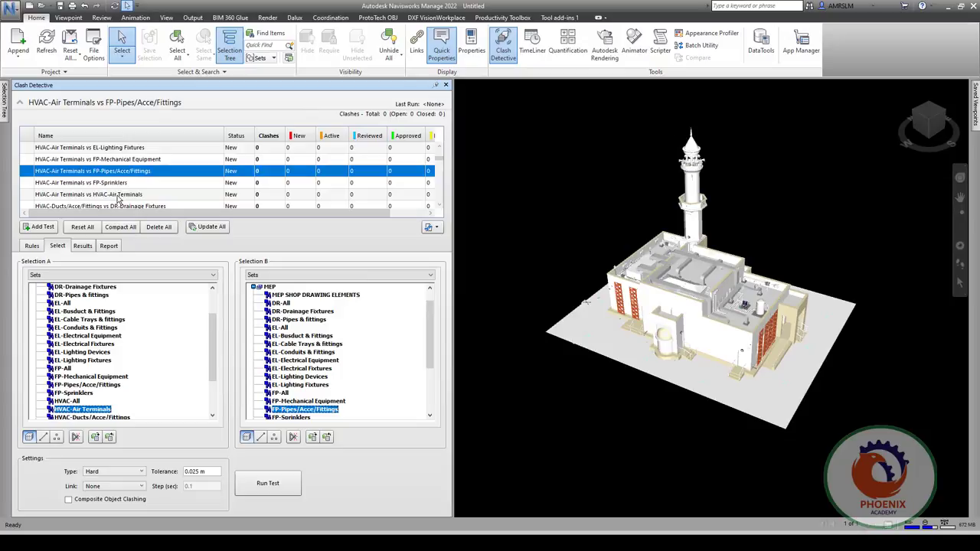
Run the selected test, then Update All so every imported test shows Done.
left_click(273, 483)
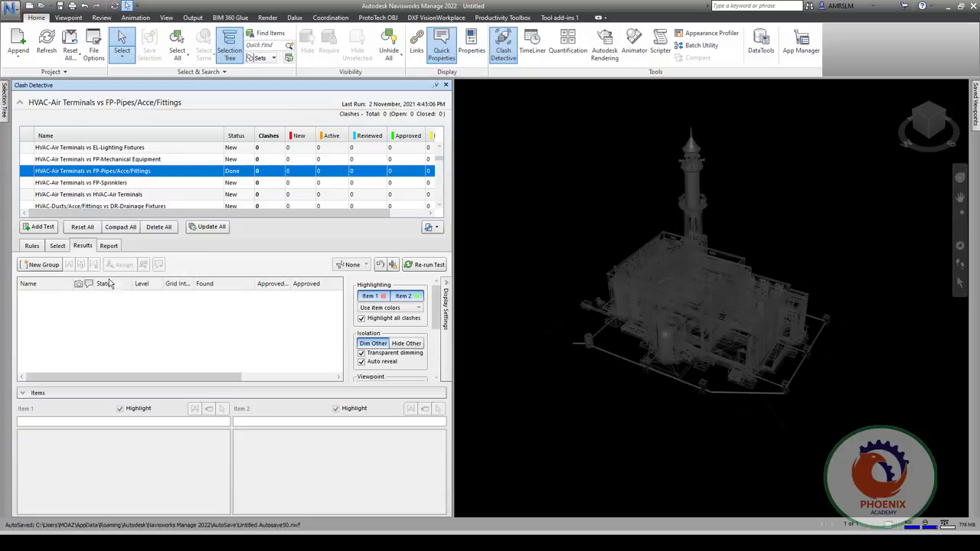
left_click(207, 226)
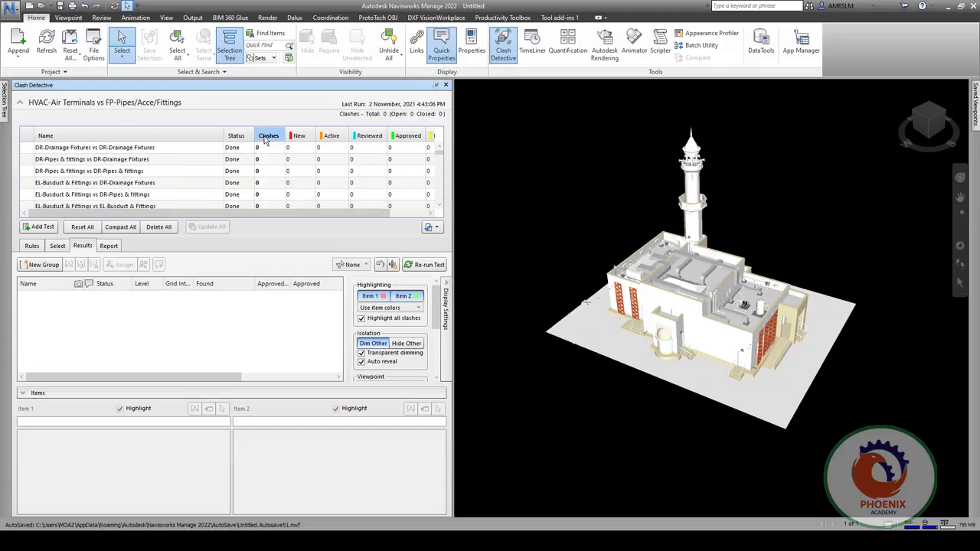
scroll(263, 158, "down", 5)
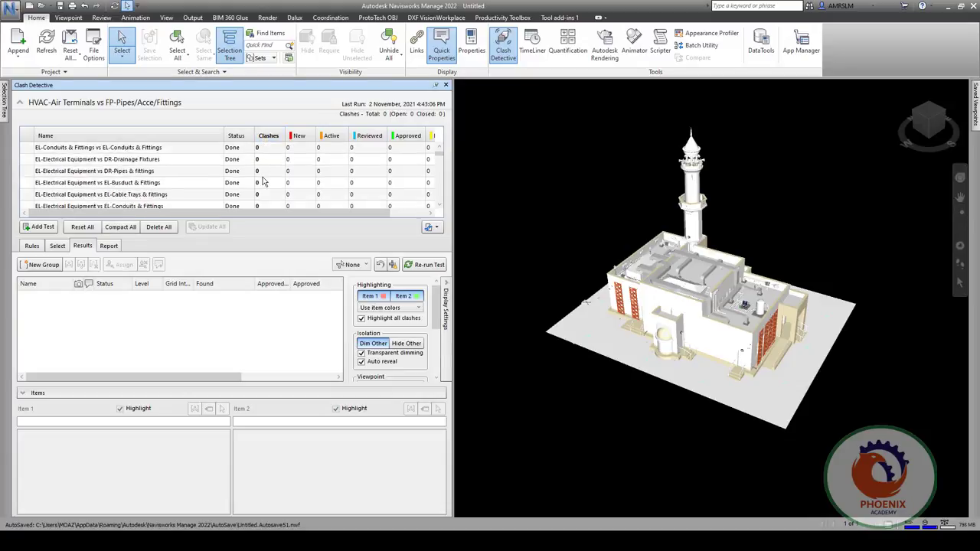
scroll(262, 159, "down", 3)
scroll(263, 158, "down", 3)
left_click_drag(440, 159, 438, 198)
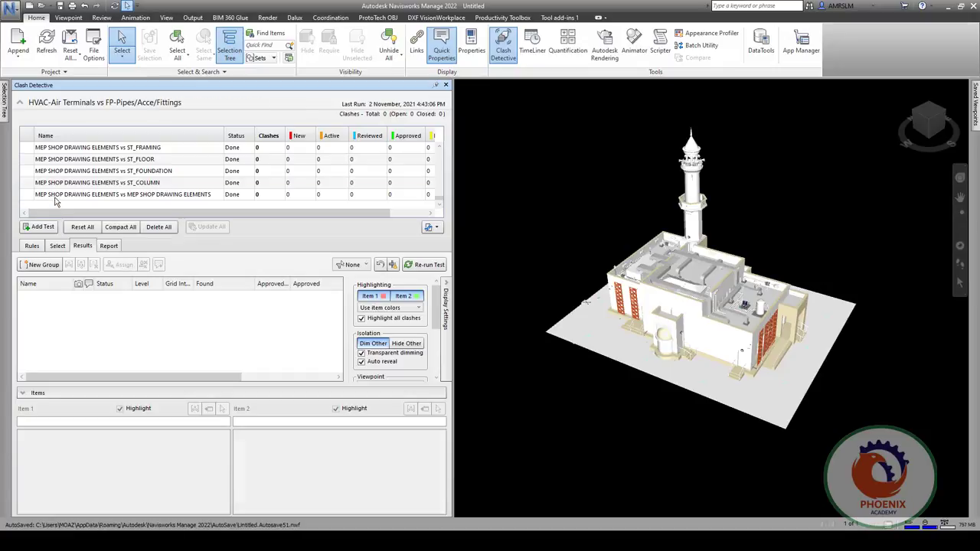
left_click(60, 196)
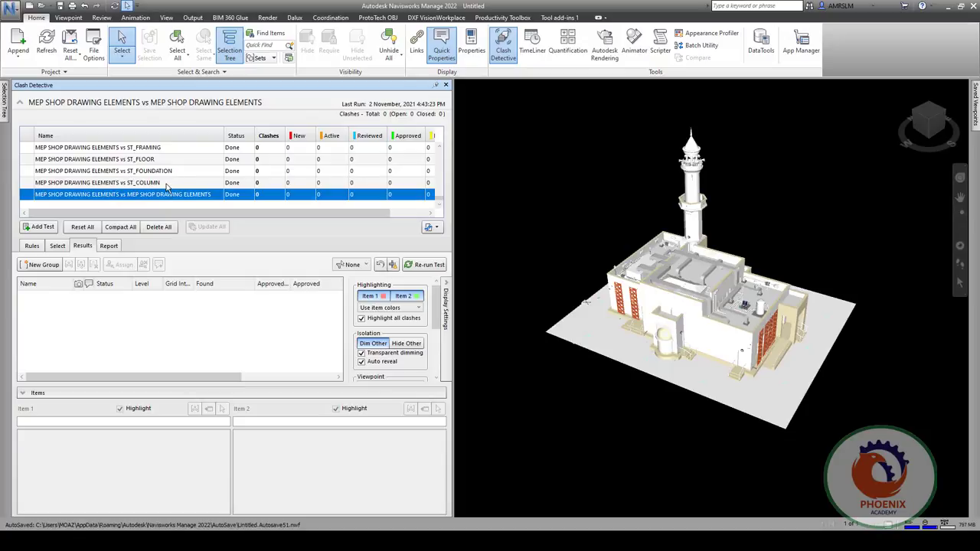
left_click(169, 177)
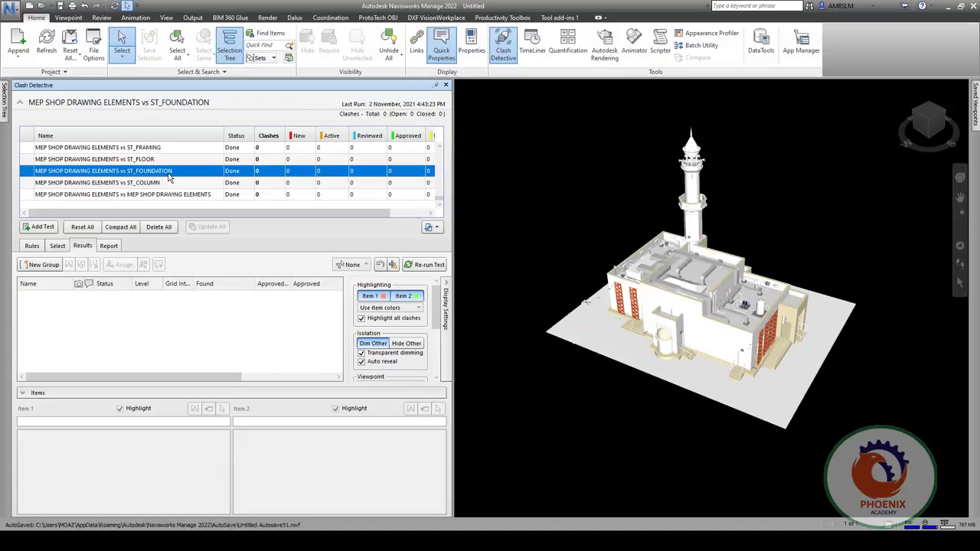
left_click_drag(442, 199, 443, 149)
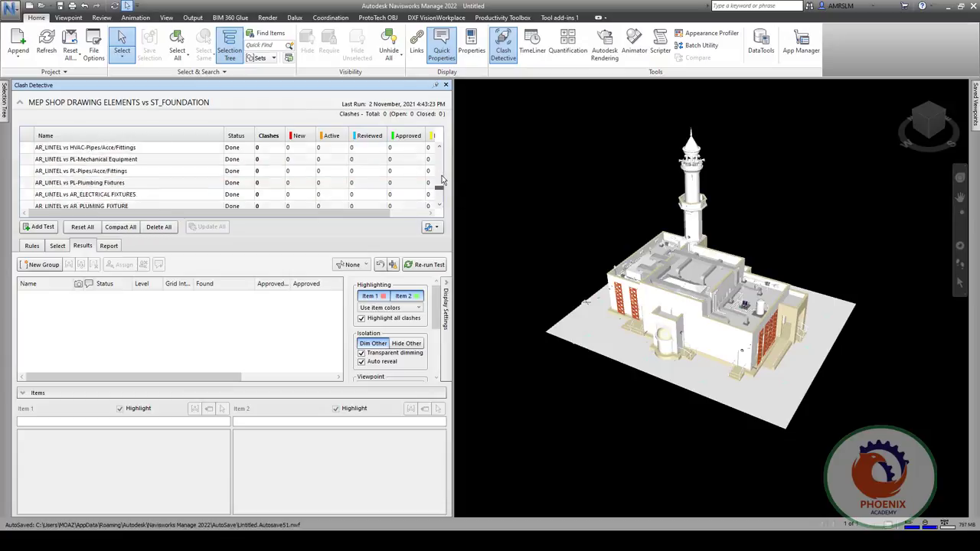